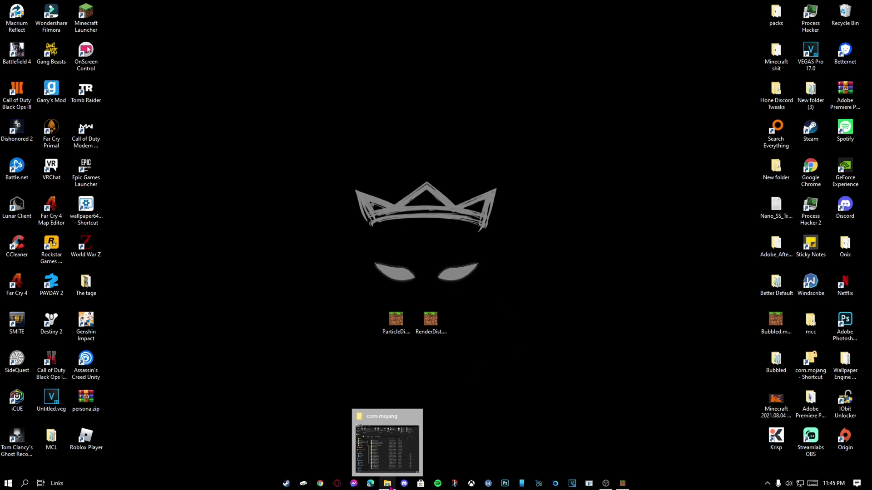
# - Open options.txt from the minecraftpe folder inside com.mojang and move its Notepad window clear of the folder window
pyautogui.click(387, 483)
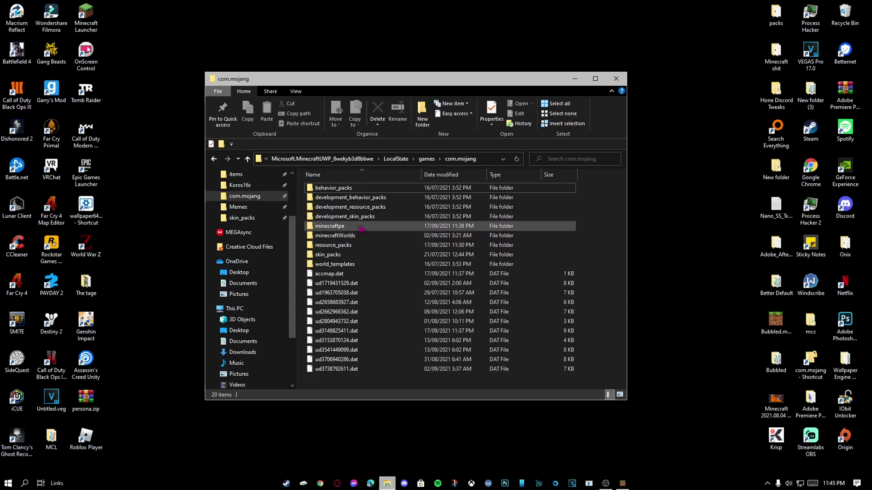
pyautogui.doubleClick(336, 227)
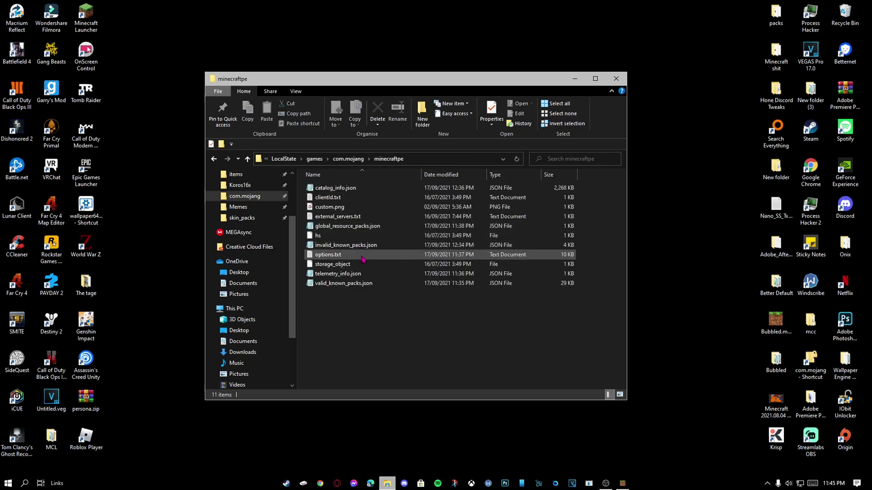
pyautogui.doubleClick(358, 255)
pyautogui.moveTo(308, 128); pyautogui.dragTo(474, 146)
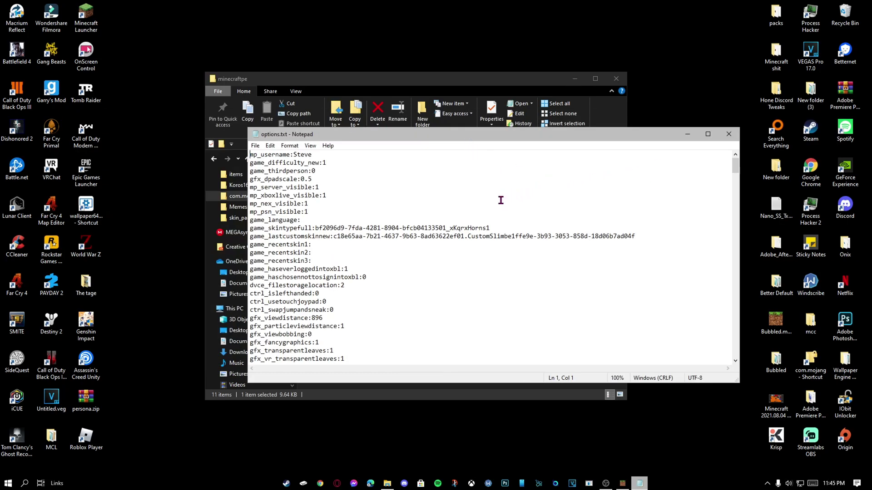
# - Find the vsync entry in options.txt, check its value, and close the file and the folder window
pyautogui.hotkey('ctrl', 'f')
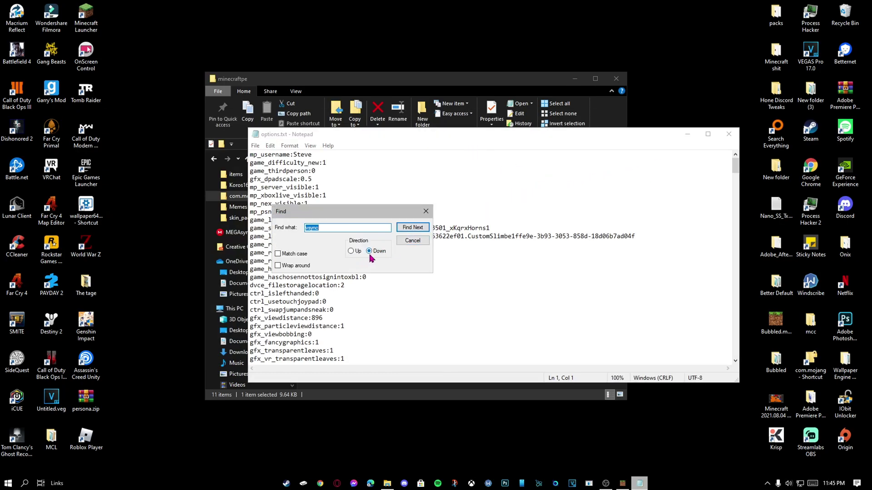
pyautogui.click(332, 230)
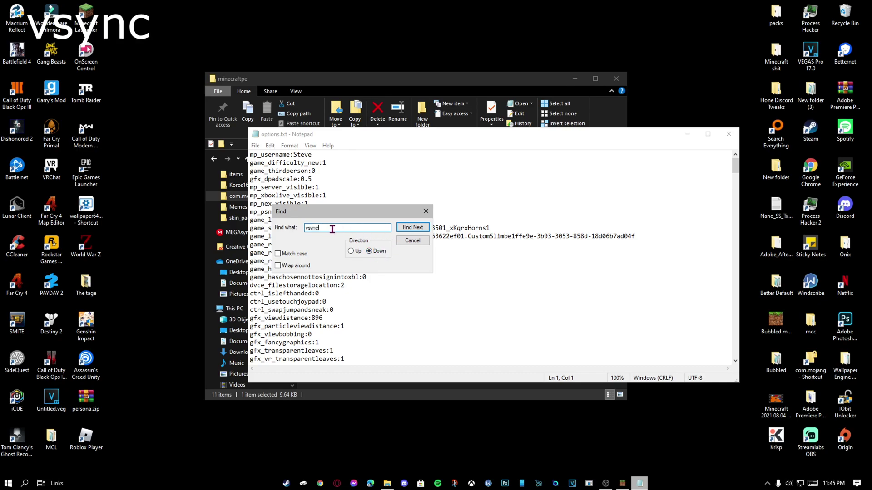
pyautogui.click(415, 231)
pyautogui.click(425, 211)
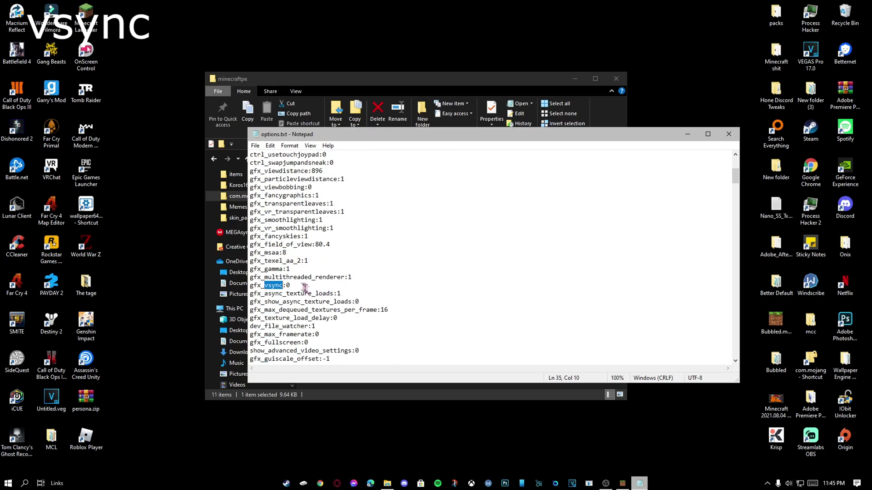
pyautogui.hotkey('shift', 'Left')
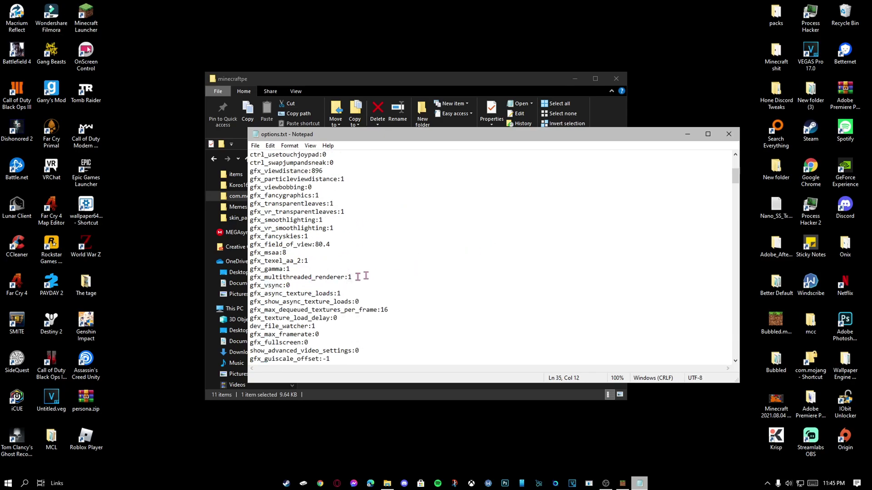
pyautogui.click(728, 134)
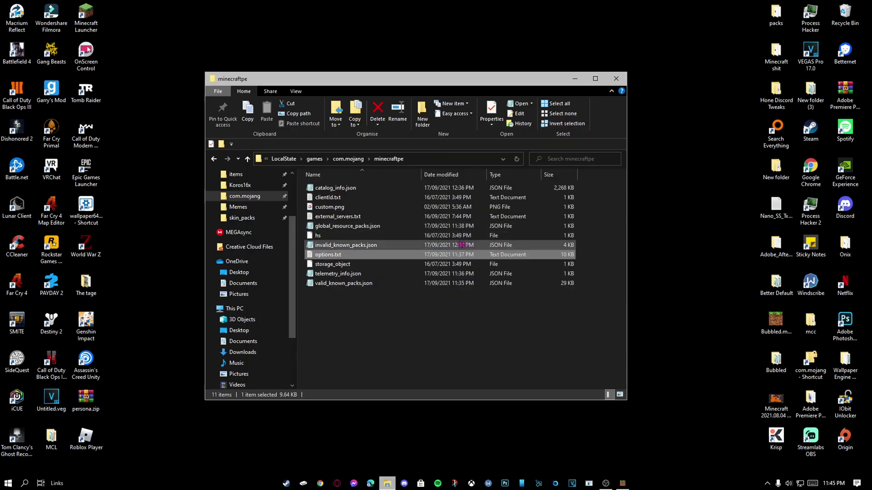
pyautogui.click(615, 78)
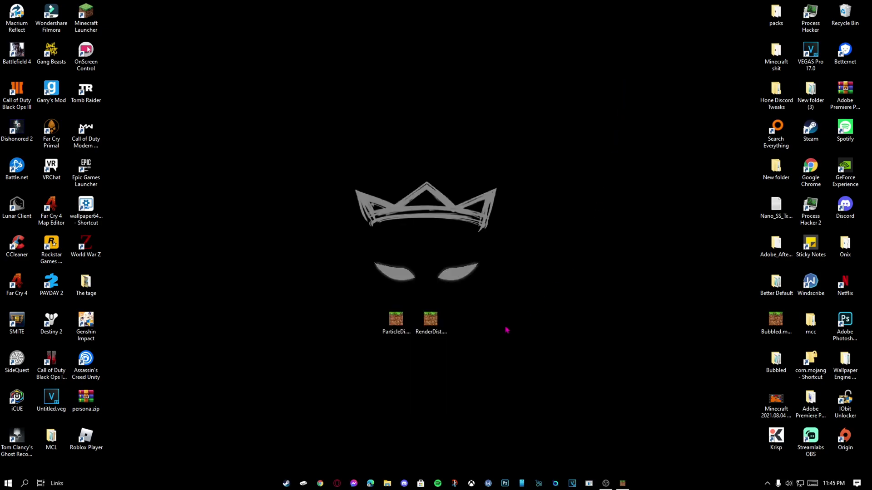
# - Select the two Minecraft pack files on the desktop and open RenderDist.mcpack in Minecraft
pyautogui.moveTo(539, 323); pyautogui.dragTo(459, 350)
pyautogui.moveTo(352, 298); pyautogui.dragTo(482, 373)
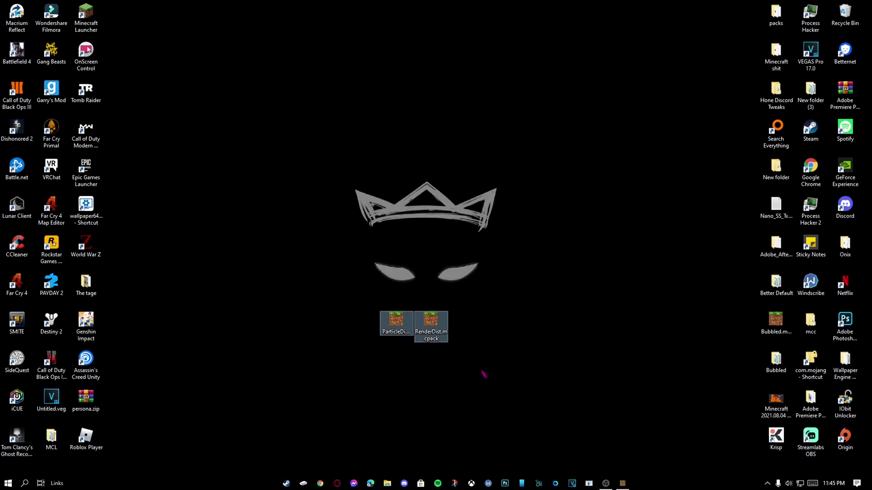
pyautogui.doubleClick(427, 332)
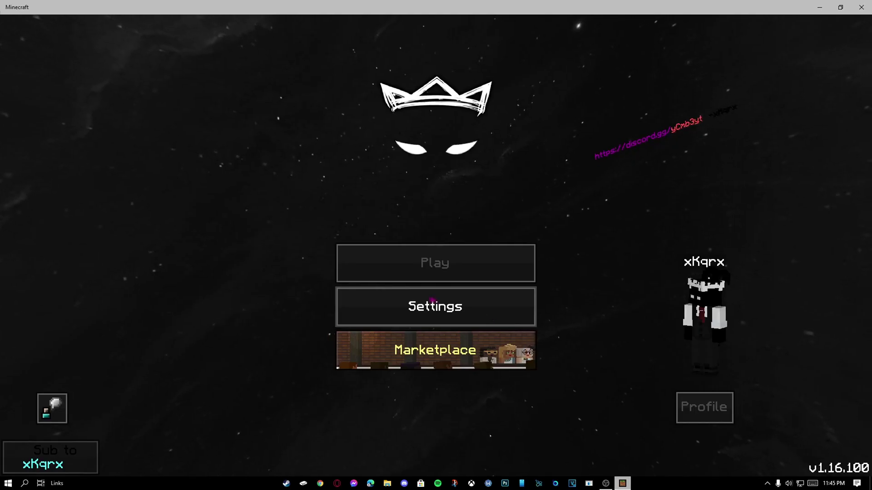
# - Show the active packs under Global Resources in the Minecraft settings
pyautogui.click(416, 307)
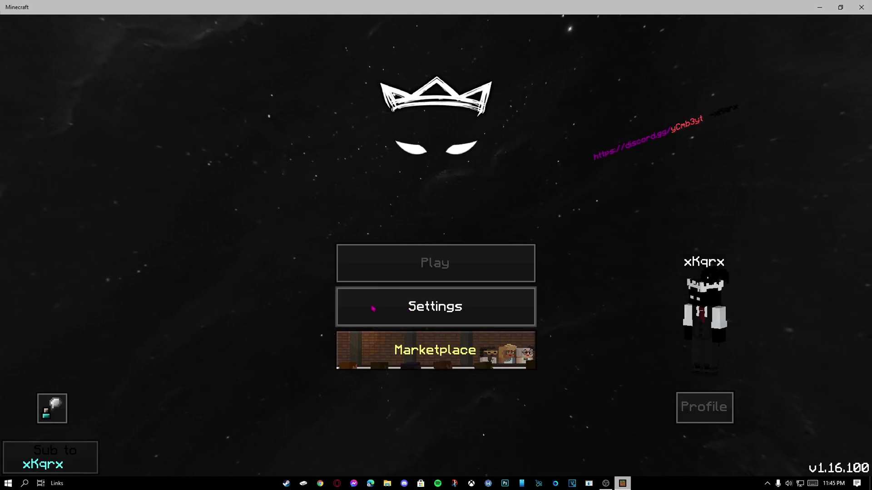
pyautogui.scroll(-1, 259, 321)
pyautogui.click(267, 422)
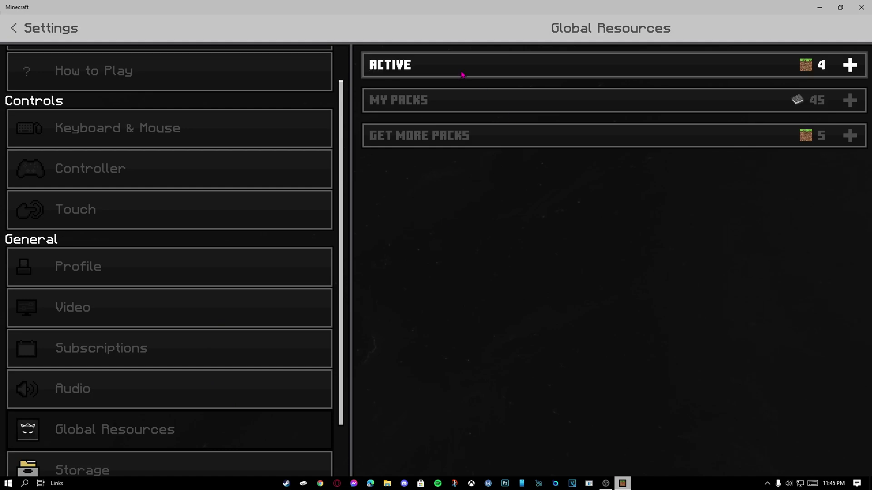
pyautogui.click(463, 73)
# - Try several render distances in the Render Distance Limiter pack's settings and leave it at 2
pyautogui.click(521, 193)
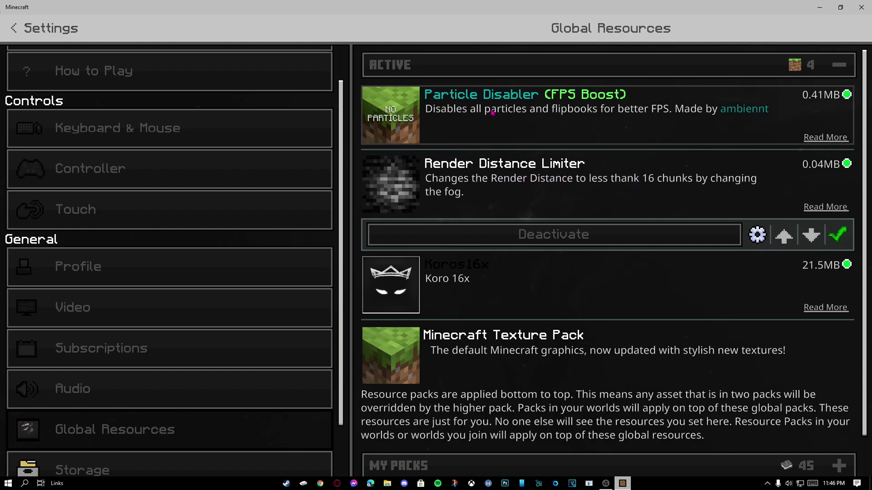
pyautogui.click(758, 235)
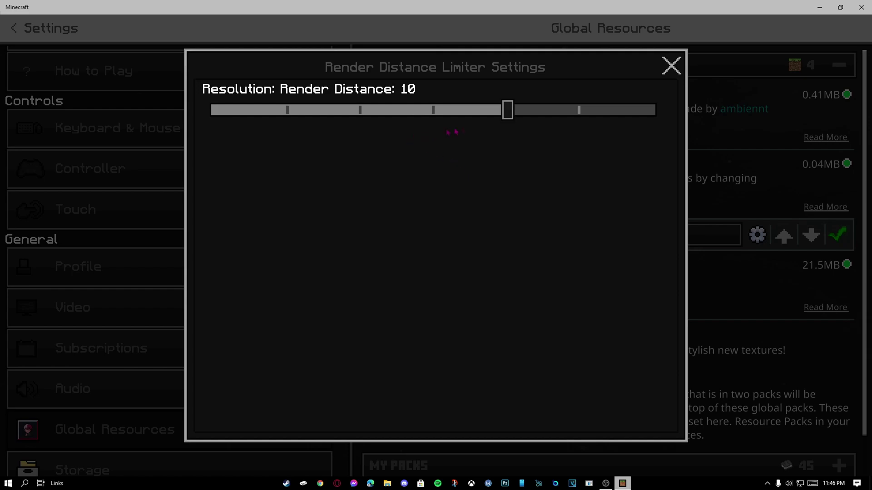
pyautogui.moveTo(517, 124); pyautogui.dragTo(656, 129)
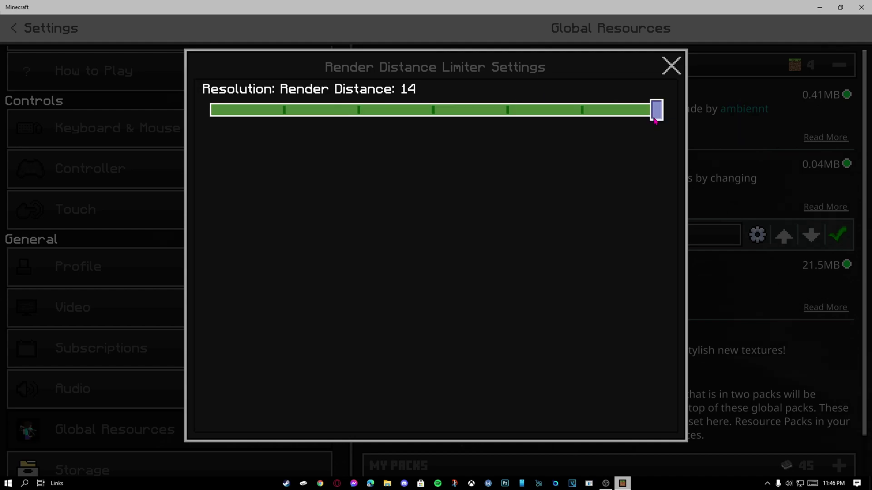
pyautogui.moveTo(654, 119); pyautogui.dragTo(452, 121)
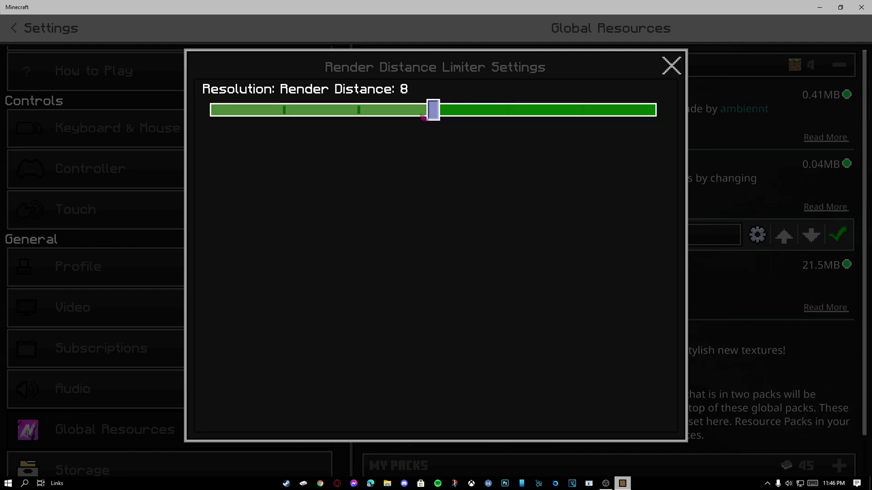
pyautogui.moveTo(420, 106); pyautogui.dragTo(210, 127)
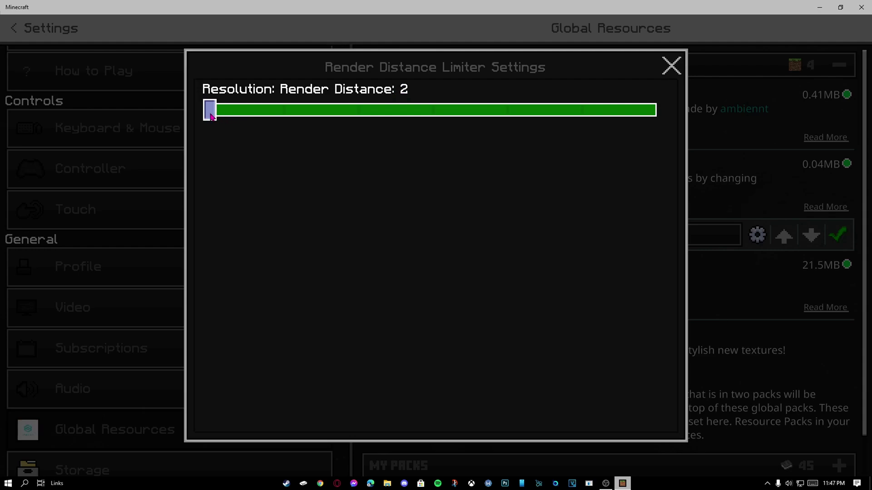
pyautogui.moveTo(214, 116); pyautogui.dragTo(300, 112)
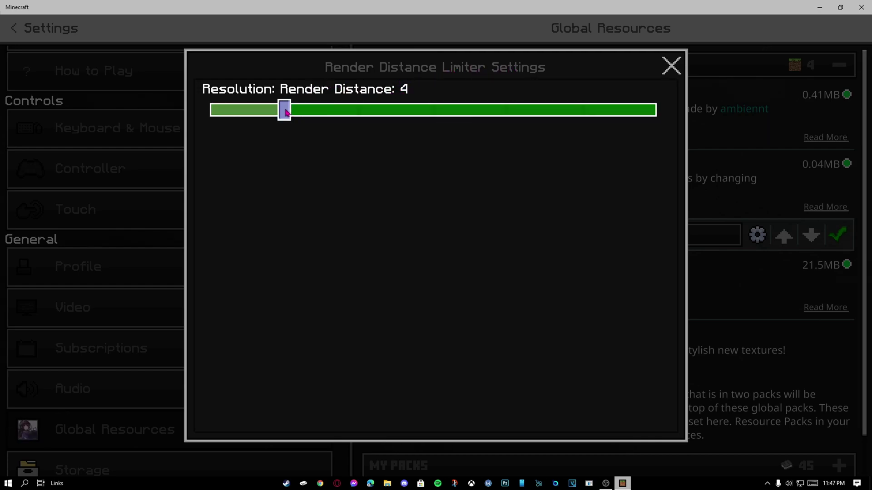
pyautogui.moveTo(313, 112); pyautogui.dragTo(204, 118)
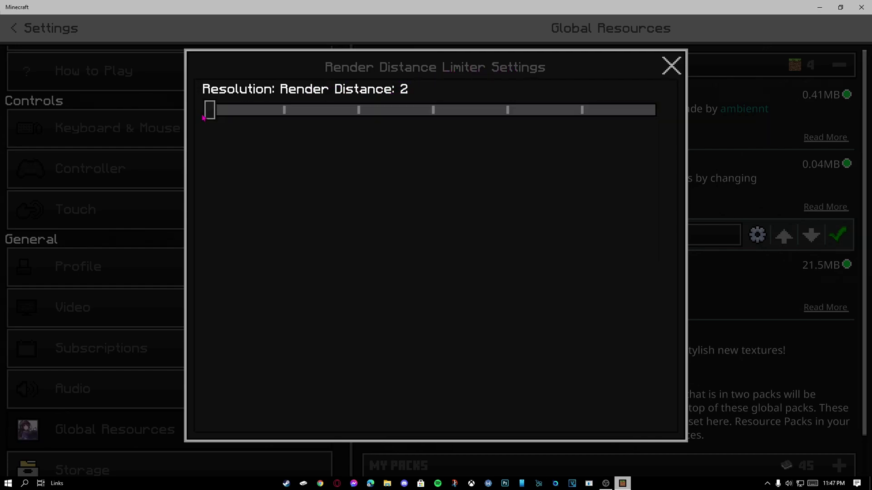
pyautogui.click(667, 68)
# - Set the Particle Disabler (FPS Boost) pack's resolution to "No particles + no flipbook textures (Max FPS)"
pyautogui.click(709, 132)
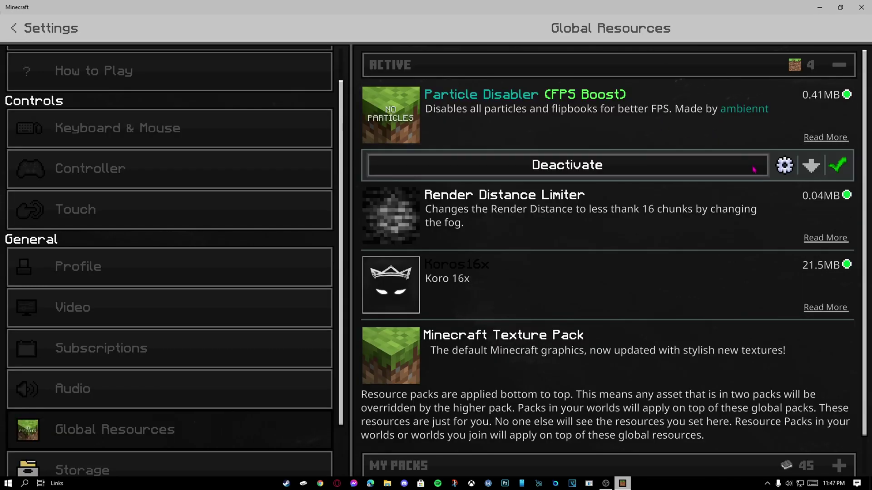
pyautogui.click(785, 166)
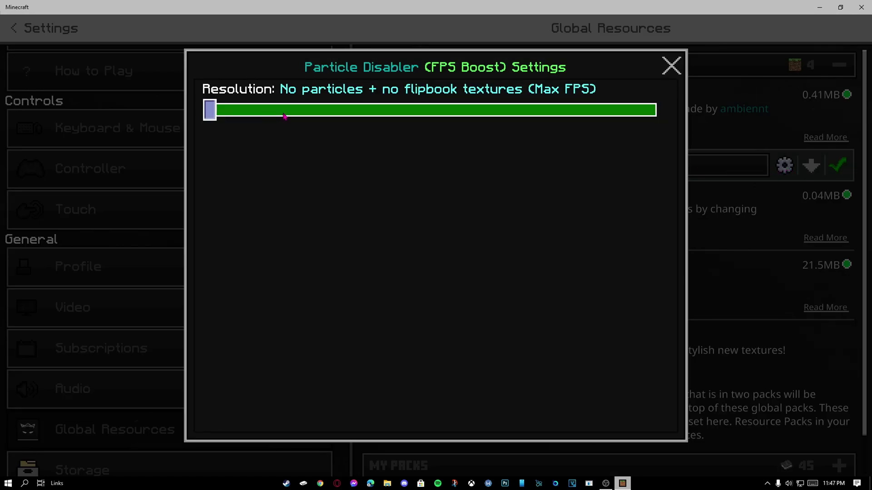
pyautogui.moveTo(215, 111); pyautogui.dragTo(642, 133)
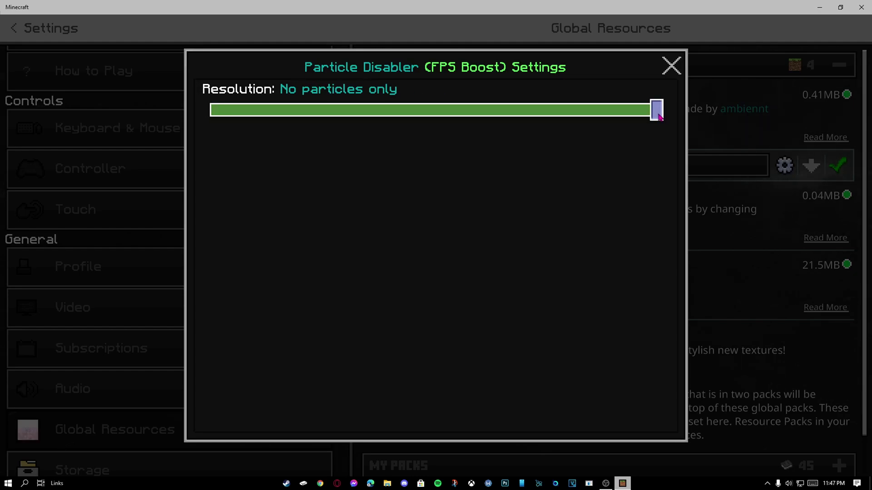
pyautogui.moveTo(661, 111); pyautogui.dragTo(297, 109)
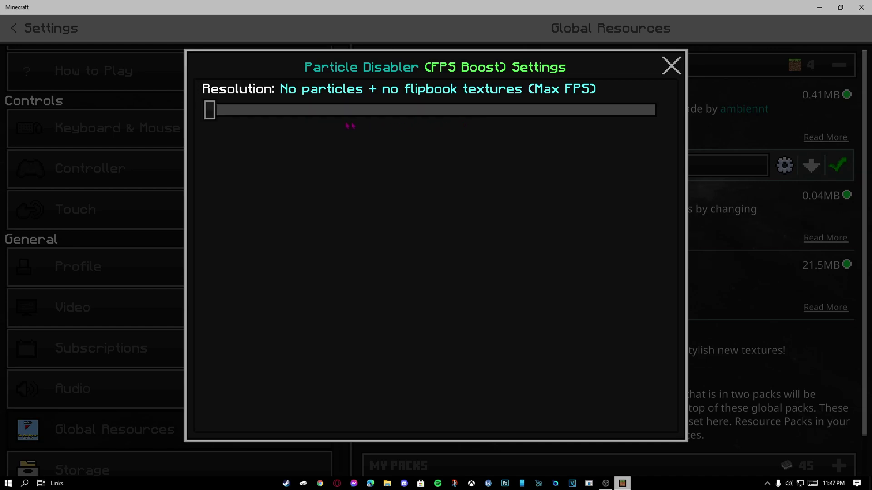
pyautogui.moveTo(391, 110); pyautogui.dragTo(270, 129)
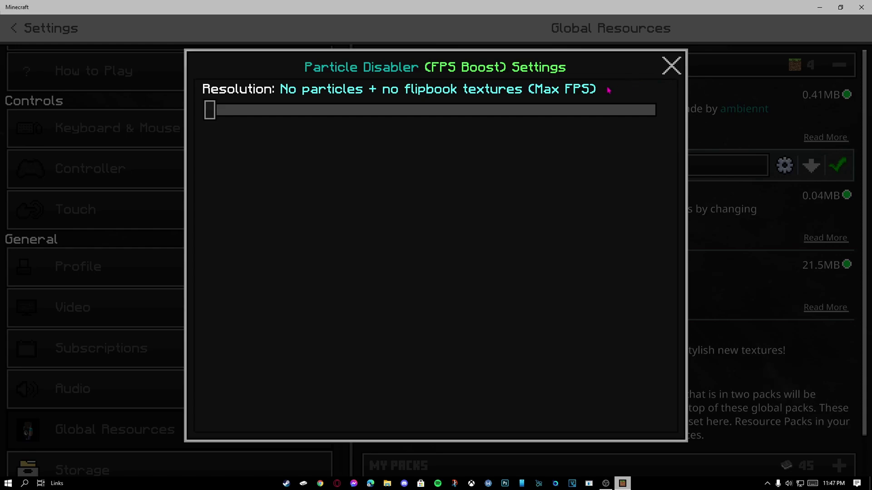
pyautogui.click(666, 67)
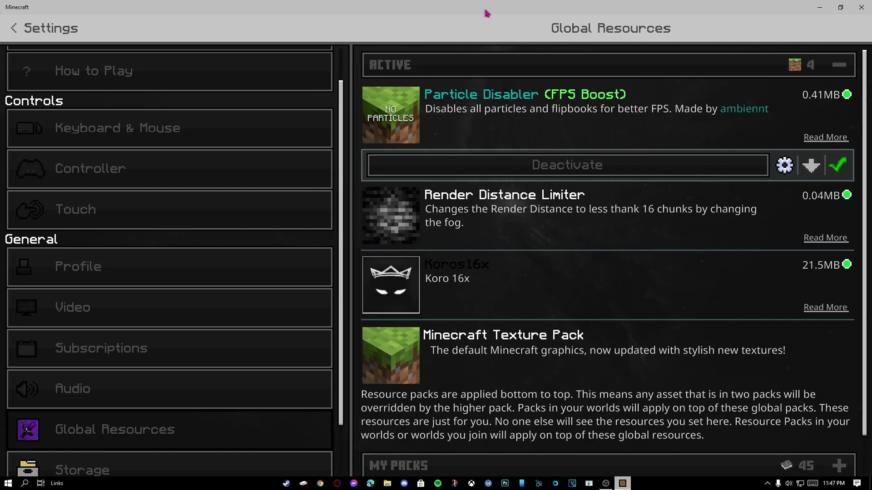
# - Restore the Minecraft window from full screen to a smaller size and position it mid-desktop
pyautogui.moveTo(465, 9); pyautogui.dragTo(457, 50)
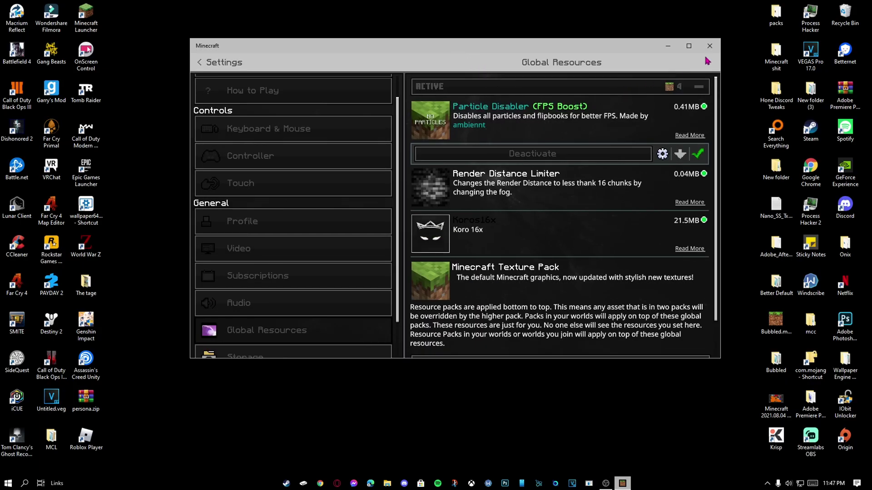
pyautogui.moveTo(634, 63); pyautogui.dragTo(620, 74)
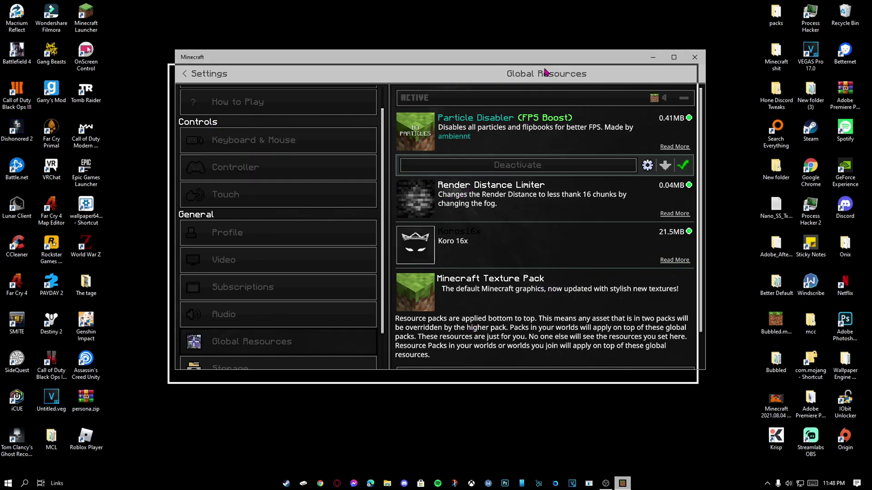
pyautogui.moveTo(553, 56); pyautogui.dragTo(546, 70)
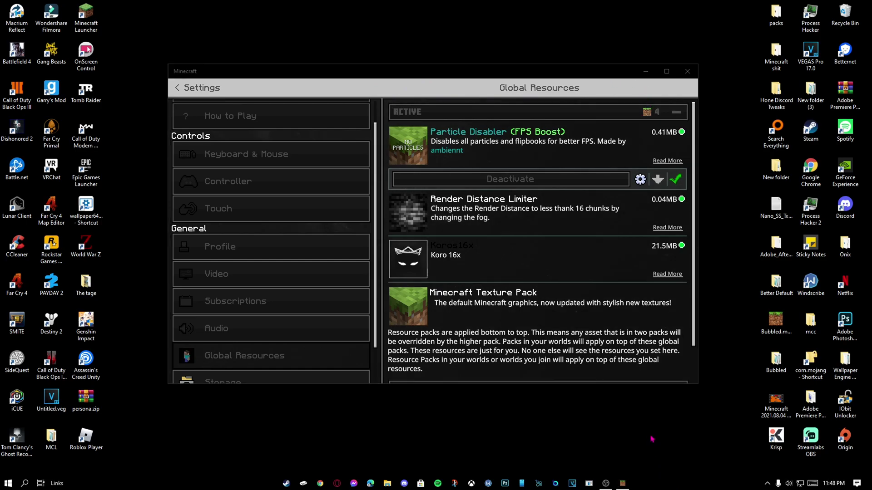
# - Open Task Manager and examine which start-up programs are enabled or disabled
pyautogui.rightClick(678, 487)
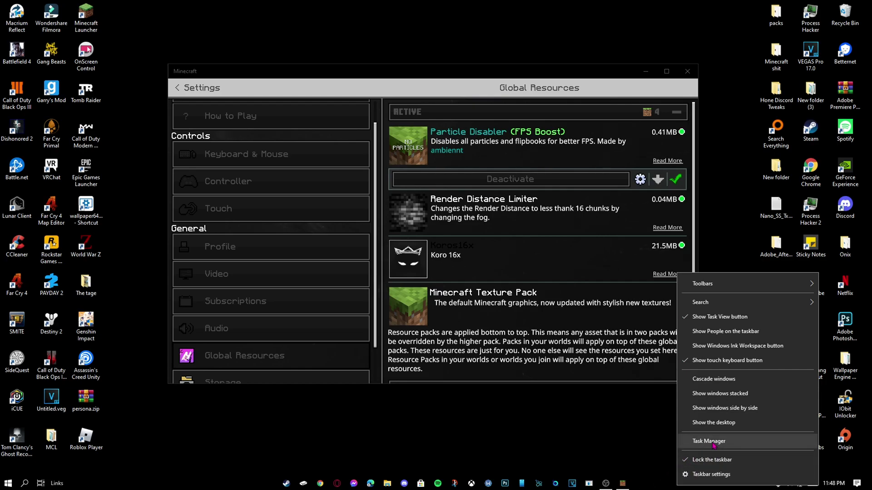
pyautogui.click(714, 444)
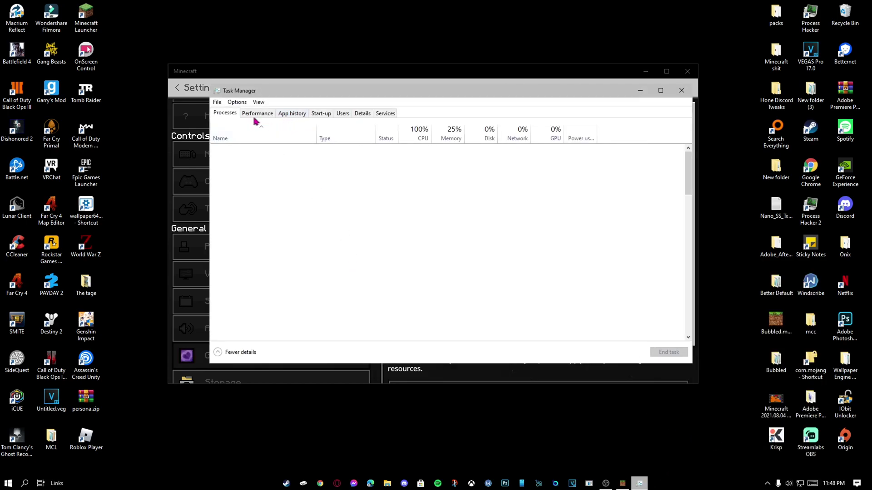
pyautogui.click(321, 113)
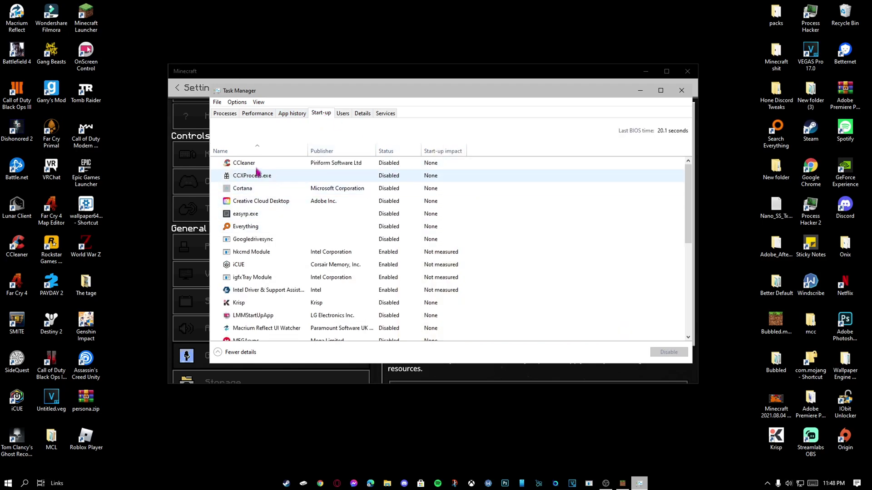
pyautogui.scroll(-3, 385, 176)
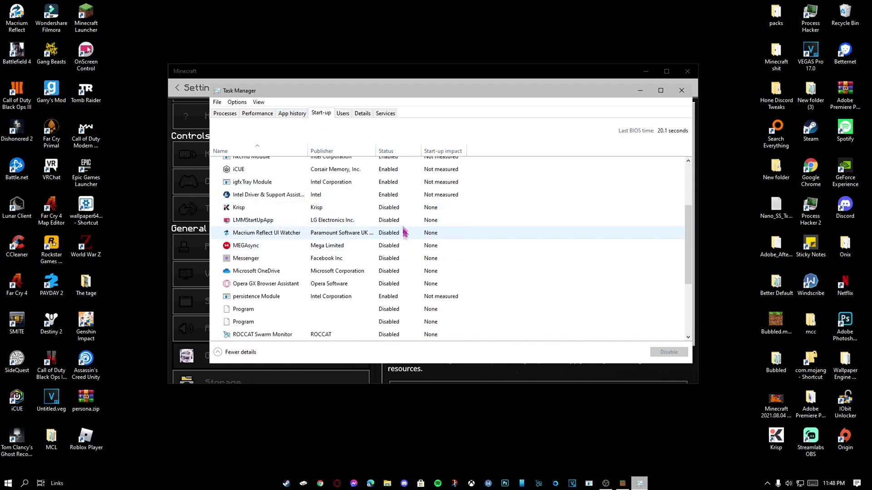
pyautogui.scroll(3, 404, 232)
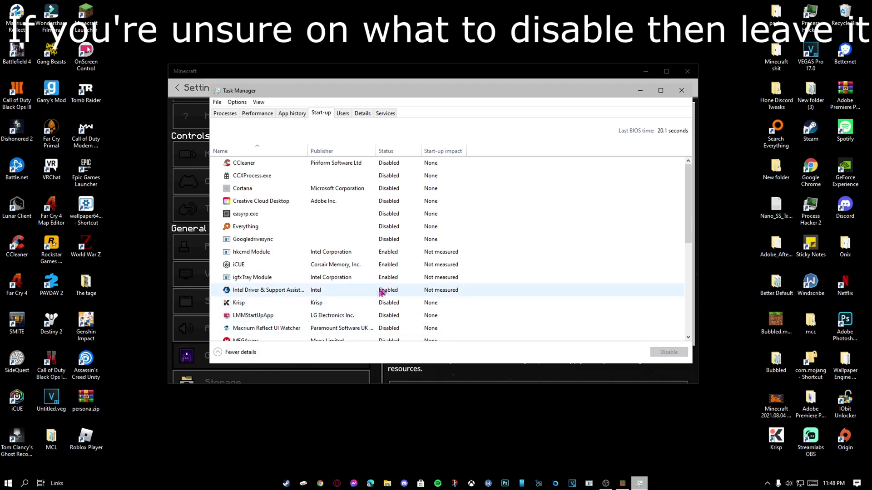
pyautogui.scroll(-3, 343, 212)
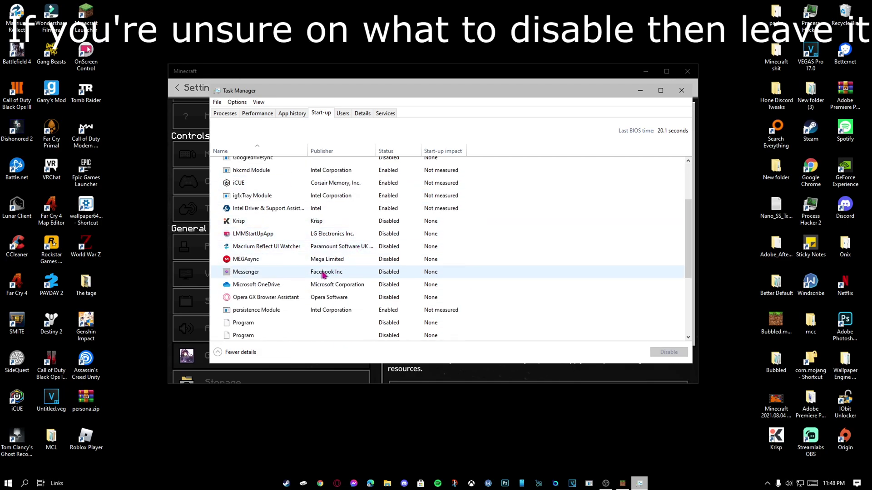
# - Review the rest of the start-up programs and check which actions are available for the Spotify entry
pyautogui.scroll(-2, 334, 332)
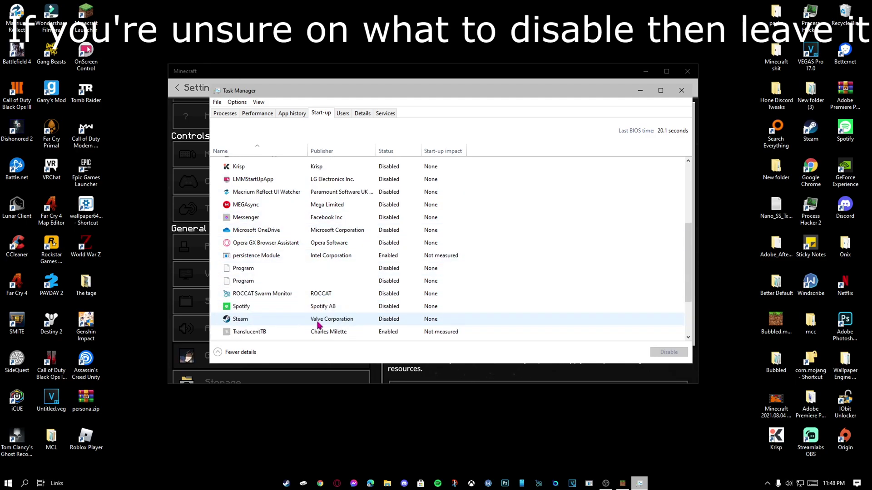
pyautogui.rightClick(380, 281)
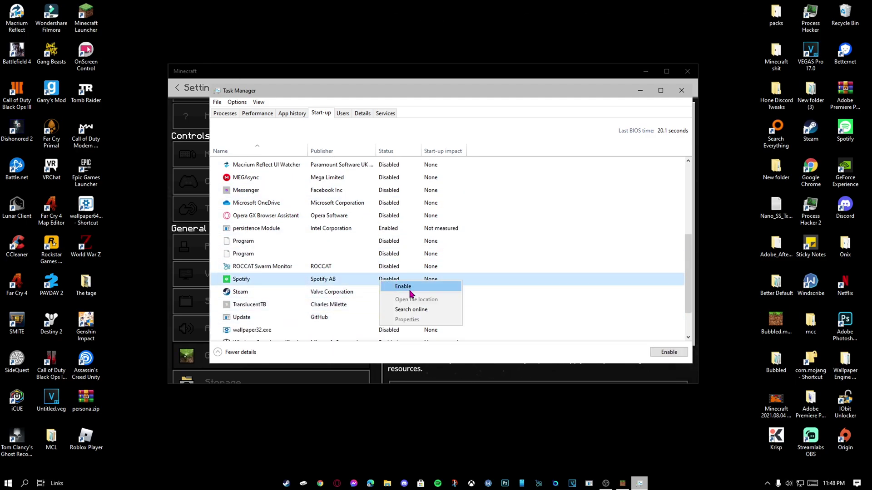
pyautogui.click(350, 304)
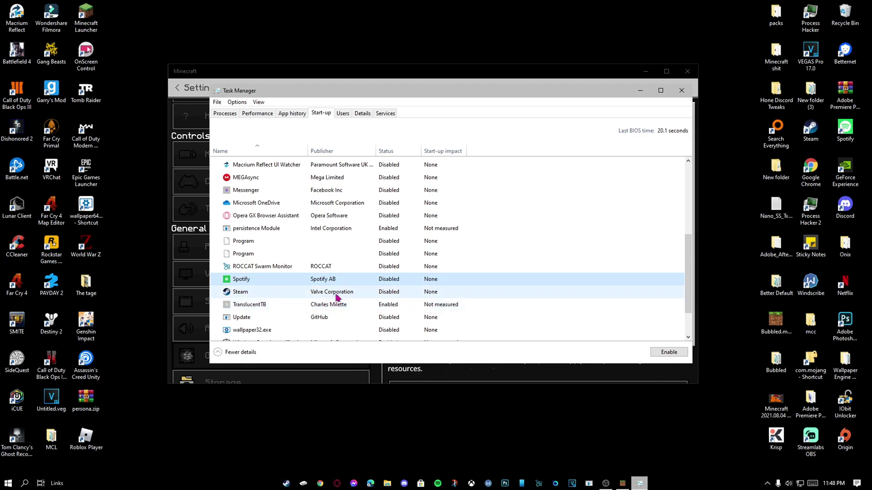
pyautogui.scroll(-1, 270, 323)
pyautogui.scroll(-1, 288, 296)
pyautogui.scroll(3, 292, 327)
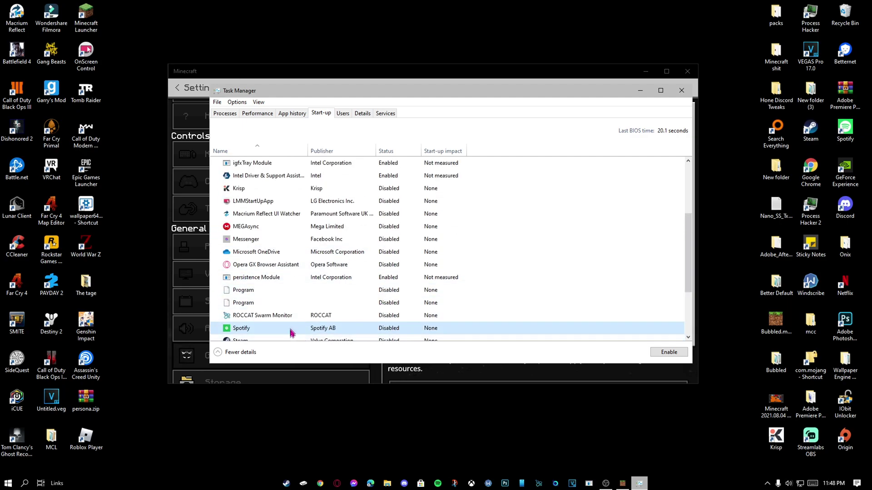
pyautogui.scroll(3, 336, 307)
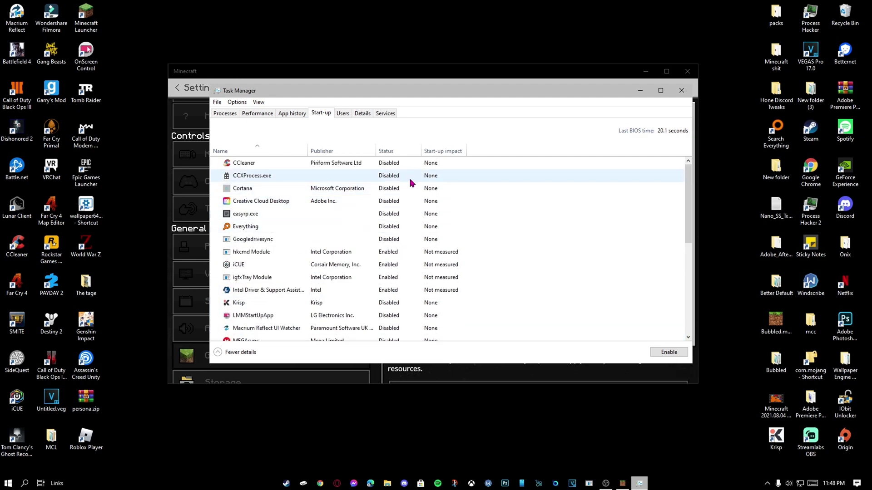
pyautogui.scroll(-3, 359, 273)
pyautogui.scroll(4, 364, 284)
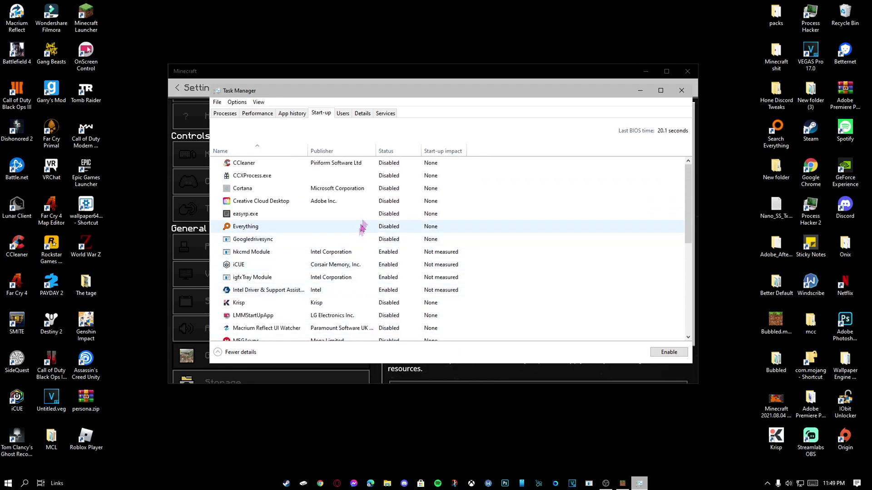
pyautogui.scroll(-3, 359, 254)
pyautogui.scroll(3, 342, 234)
# - Examine the running apps and background processes and their CPU, memory and GPU usage
pyautogui.click(225, 114)
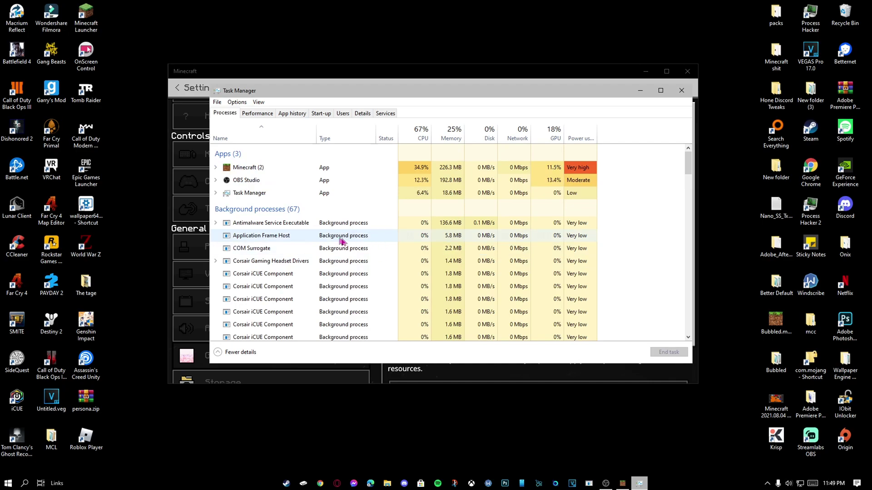
pyautogui.scroll(-1, 345, 240)
pyautogui.scroll(1, 317, 199)
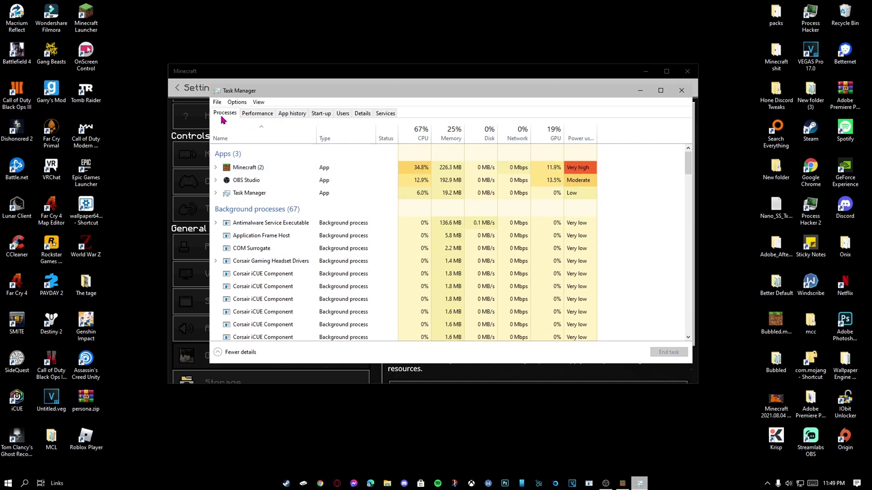
pyautogui.scroll(-3, 340, 247)
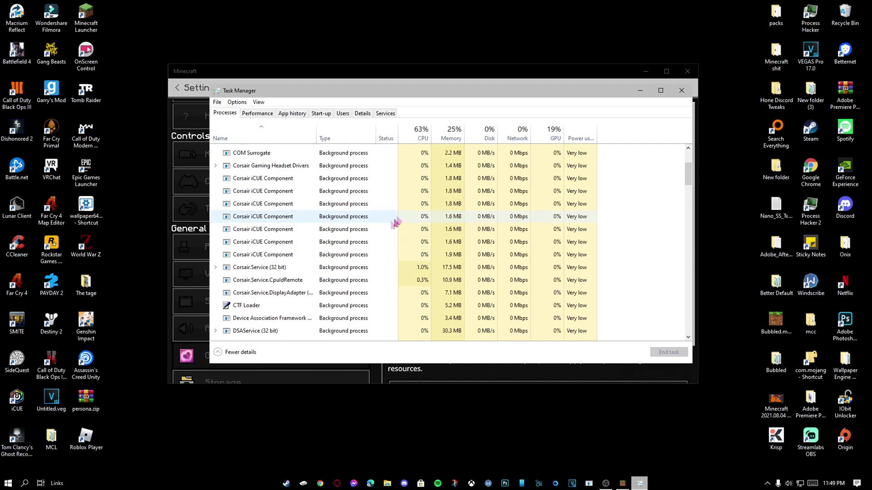
pyautogui.scroll(-2, 395, 223)
pyautogui.scroll(5, 395, 201)
pyautogui.scroll(-3, 414, 211)
pyautogui.scroll(-12, 383, 225)
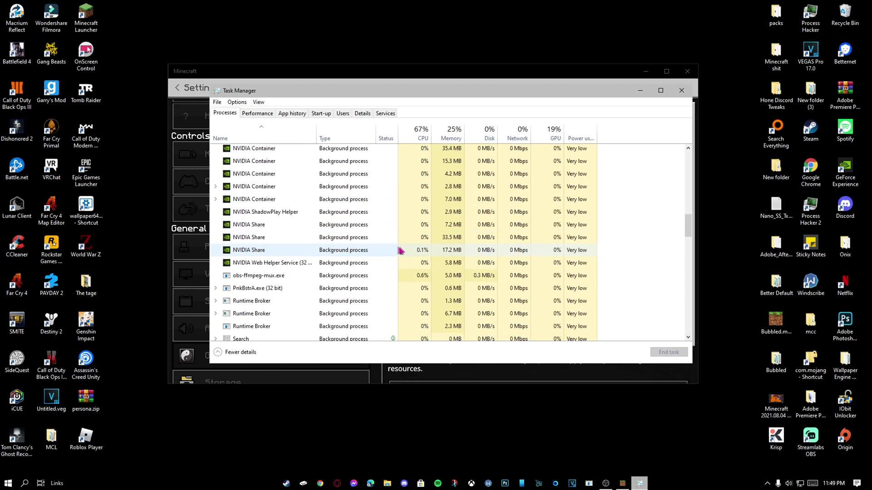
pyautogui.scroll(-5, 395, 250)
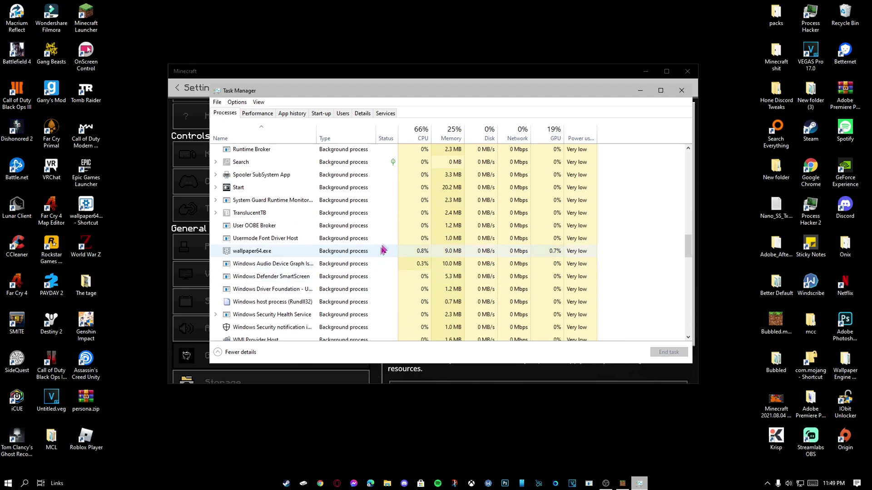
pyautogui.scroll(-2, 395, 241)
pyautogui.scroll(3, 422, 272)
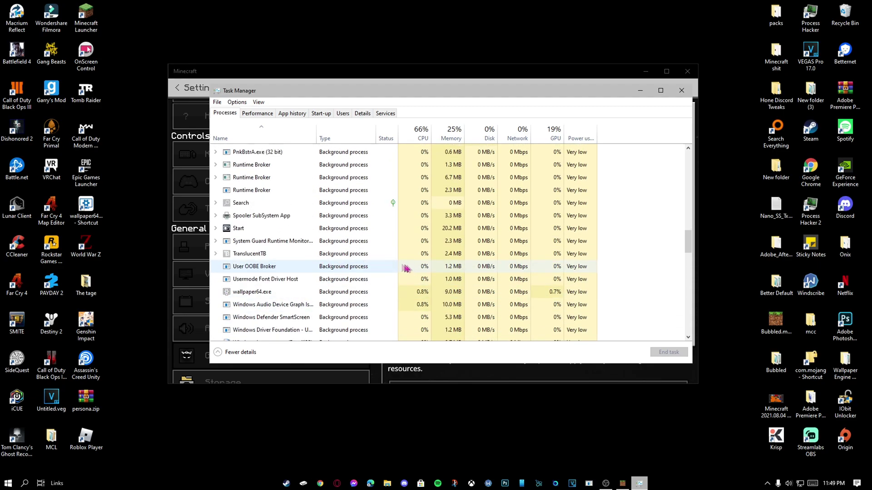
# - End the Macrium Reflect background processes, including Disk Imaging and UI Watcher
pyautogui.scroll(10, 303, 223)
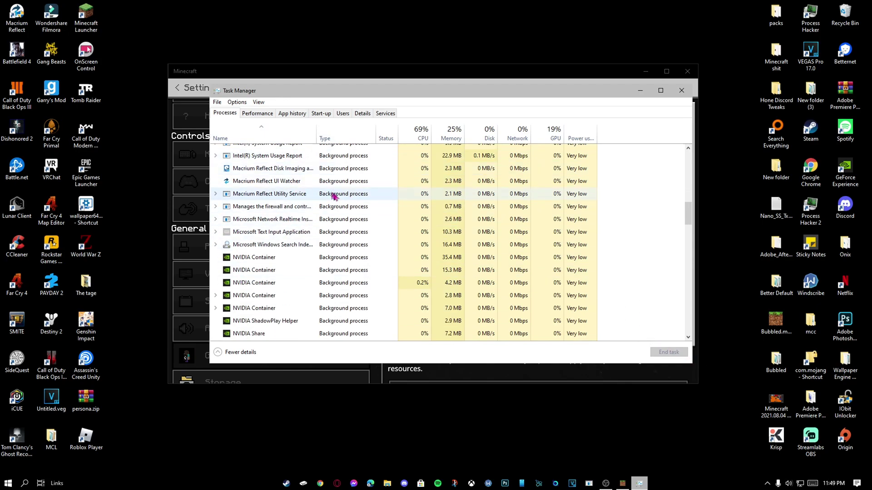
pyautogui.scroll(3, 298, 249)
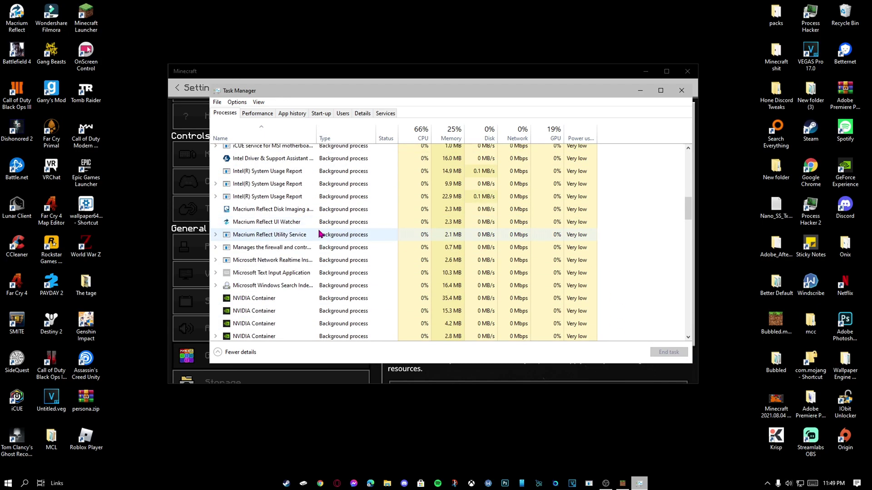
pyautogui.click(675, 355)
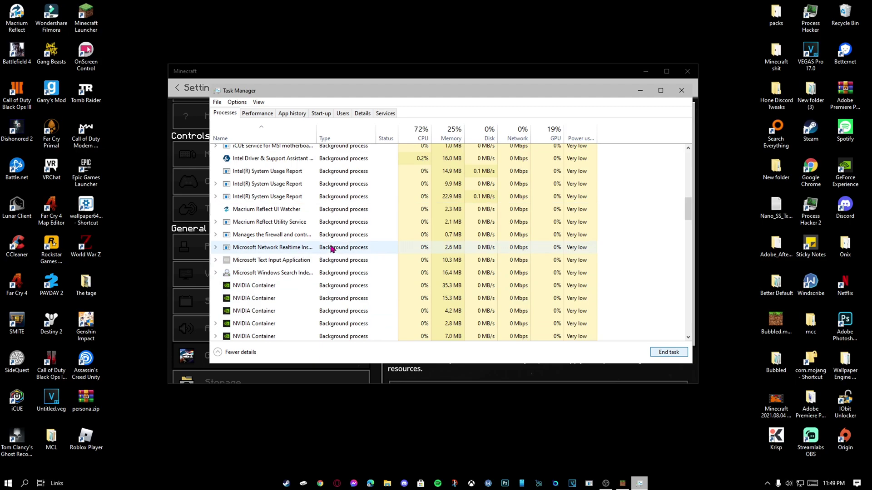
pyautogui.click(273, 207)
pyautogui.press('Delete')
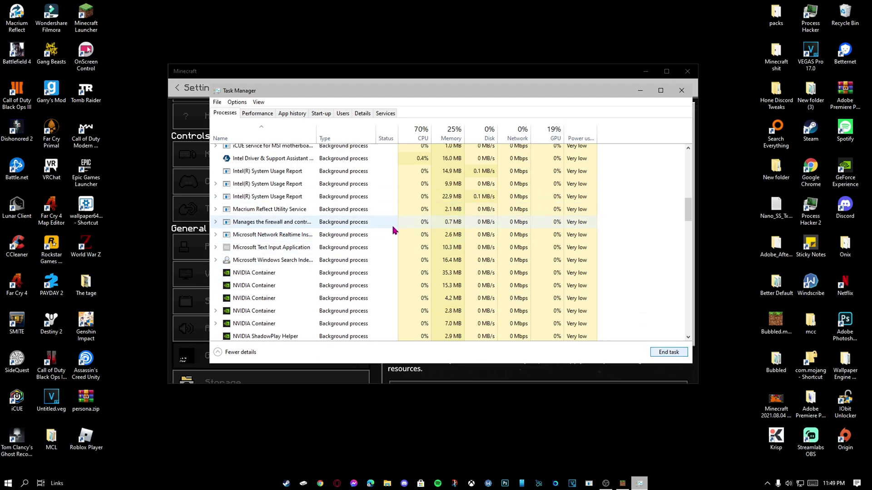
pyautogui.click(654, 355)
pyautogui.click(661, 353)
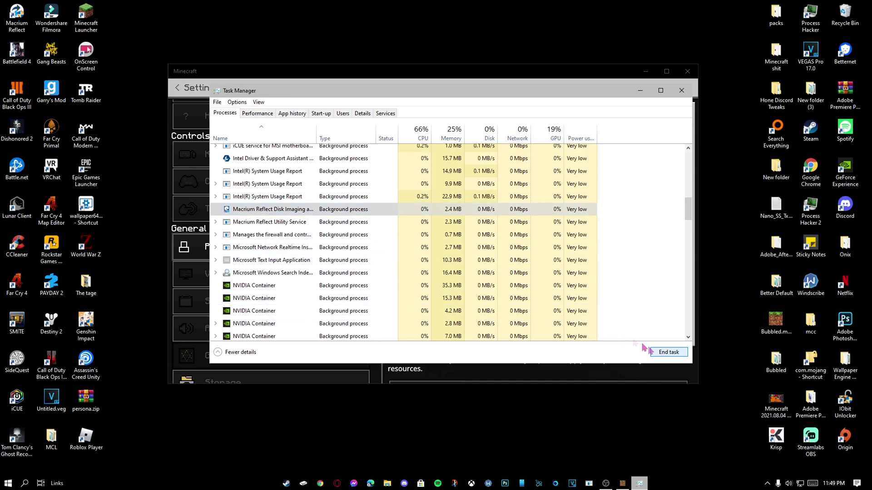
# - Recheck the remaining background processes and the start-up programs, and close Task Manager
pyautogui.scroll(-10, 359, 231)
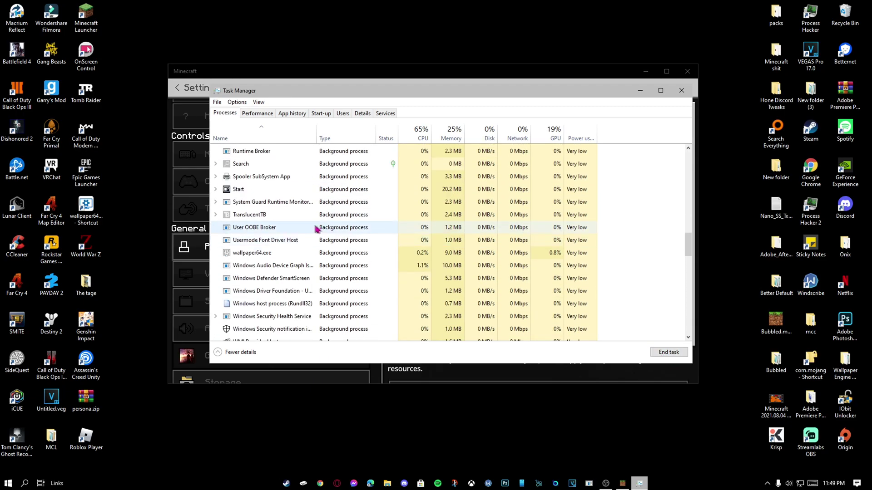
pyautogui.scroll(-3, 359, 250)
pyautogui.scroll(3, 340, 253)
pyautogui.click(323, 114)
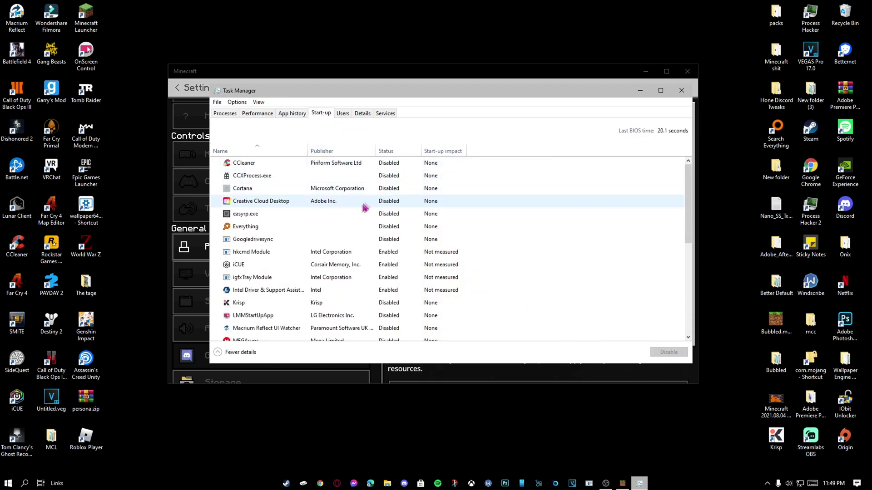
pyautogui.scroll(-4, 364, 204)
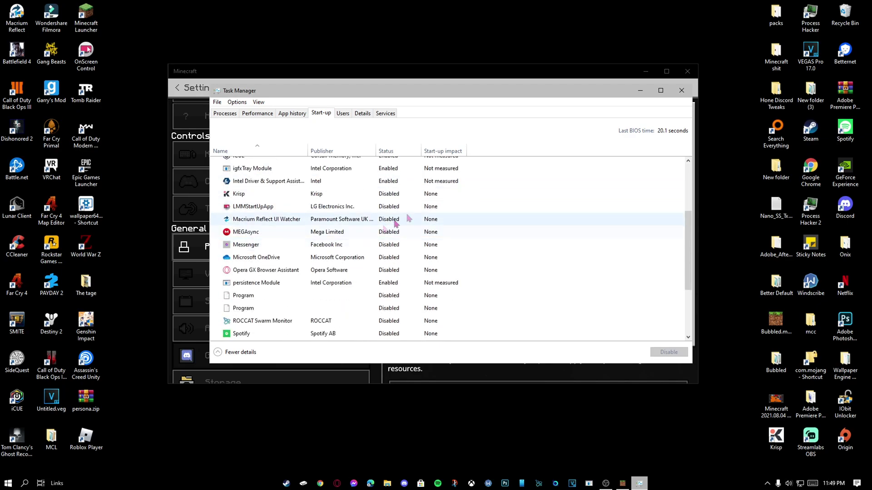
pyautogui.click(680, 96)
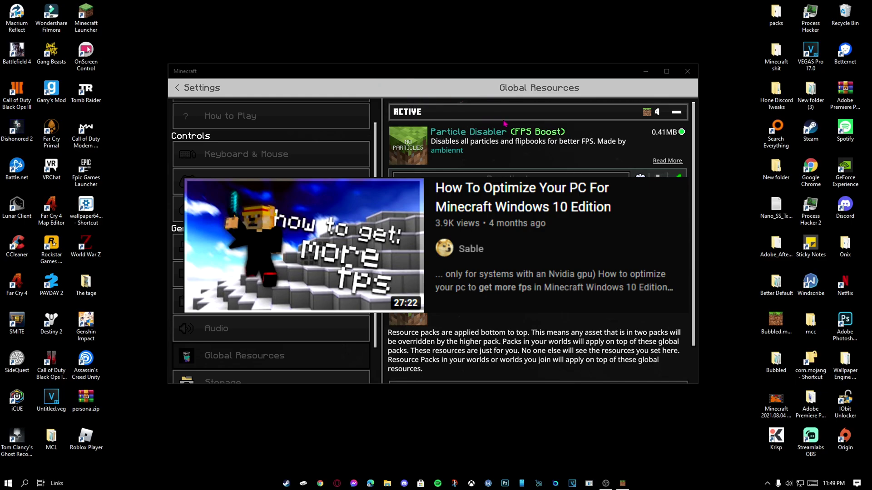
# - Maximize the Minecraft window and leave the Global Resources settings for the main menu
pyautogui.press('Down')
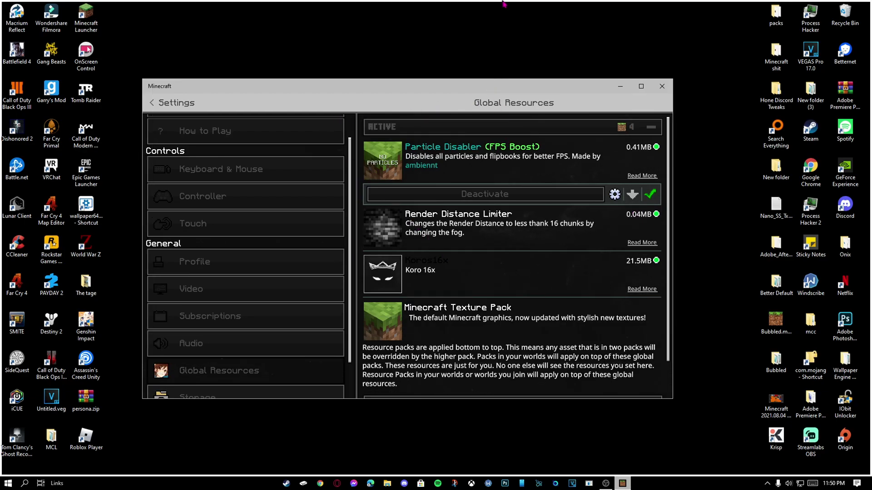
pyautogui.doubleClick(491, 86)
pyautogui.click(41, 40)
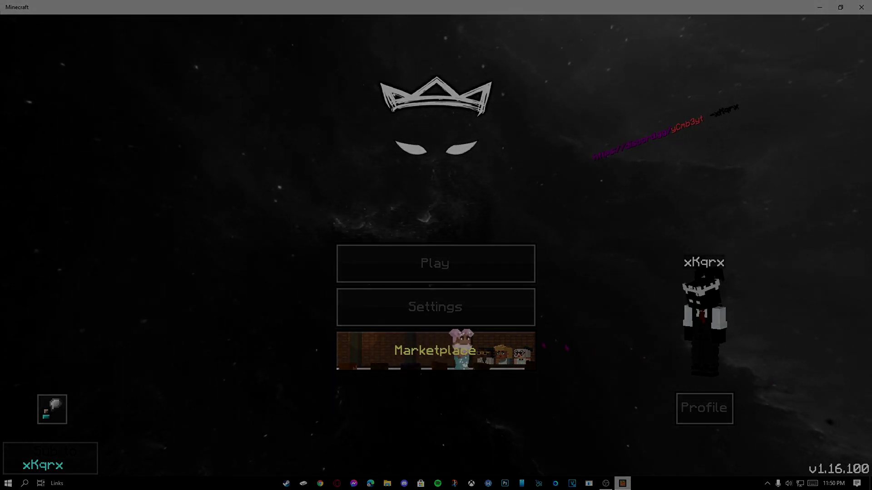
pyautogui.hotkey('alt', 'Tab')
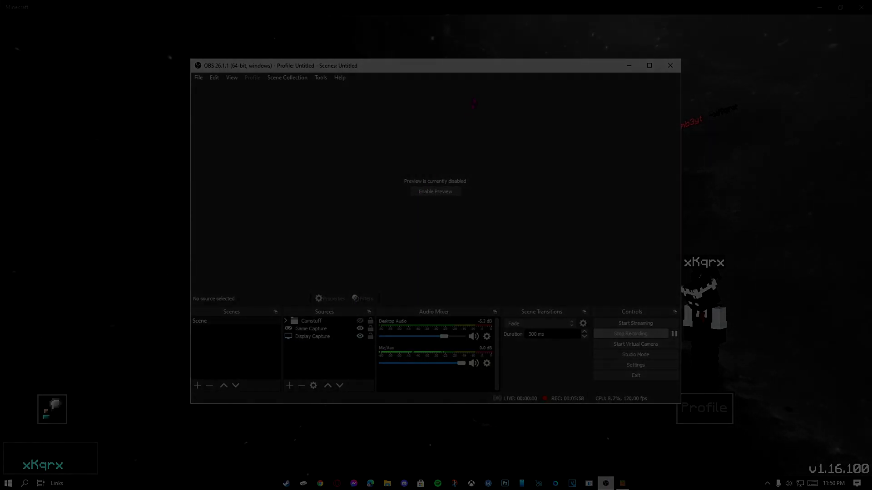